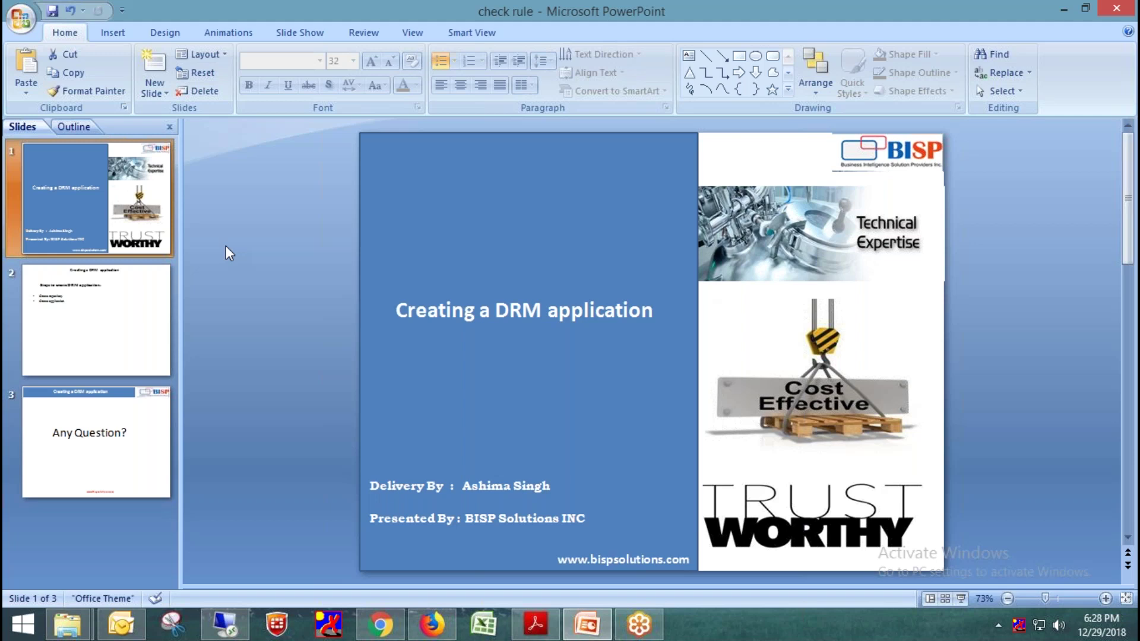
# - Show slide 2 of the 'check rule' deck, listing the DRM application creation steps
pyautogui.click(75, 285)
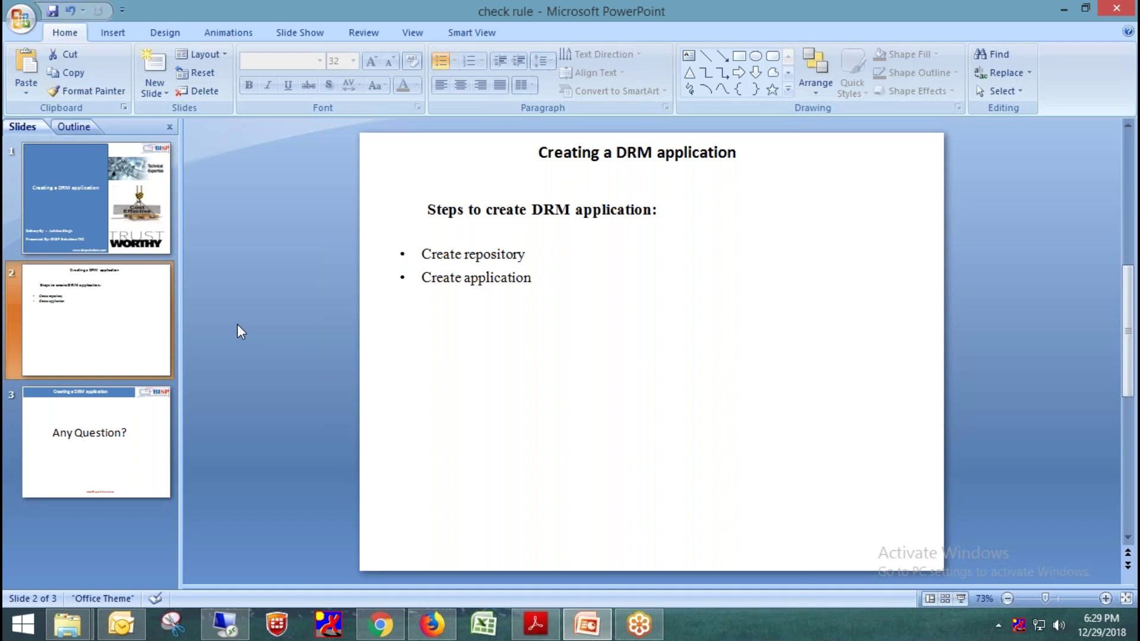
# - Launch the DRM Configuration Console from the Start menu on the remote server
pyautogui.click(226, 622)
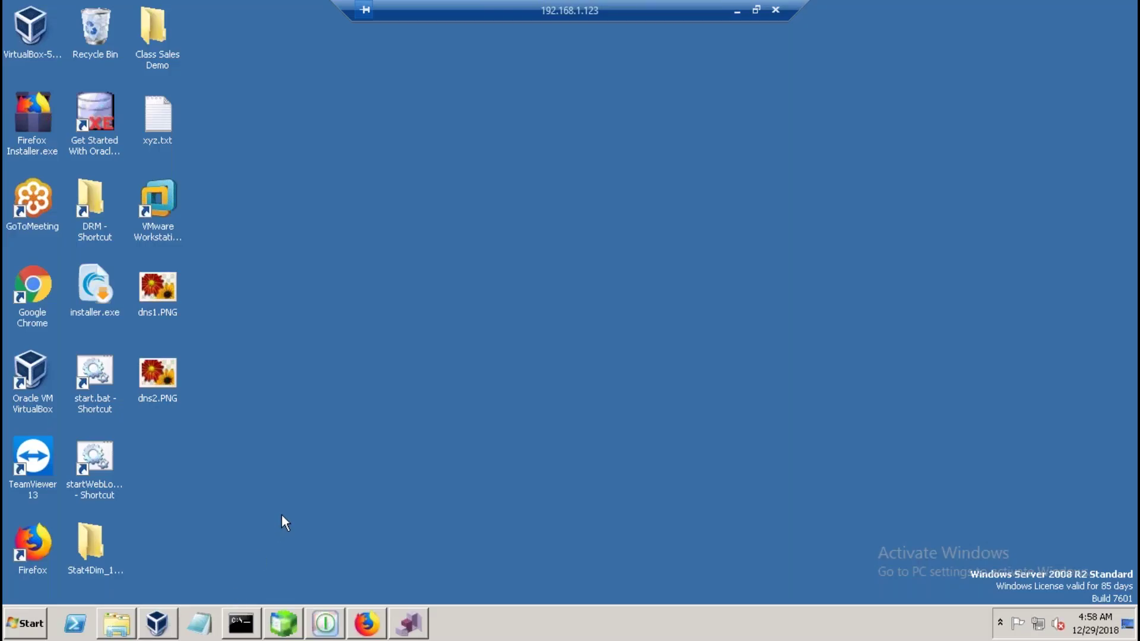
pyautogui.click(26, 624)
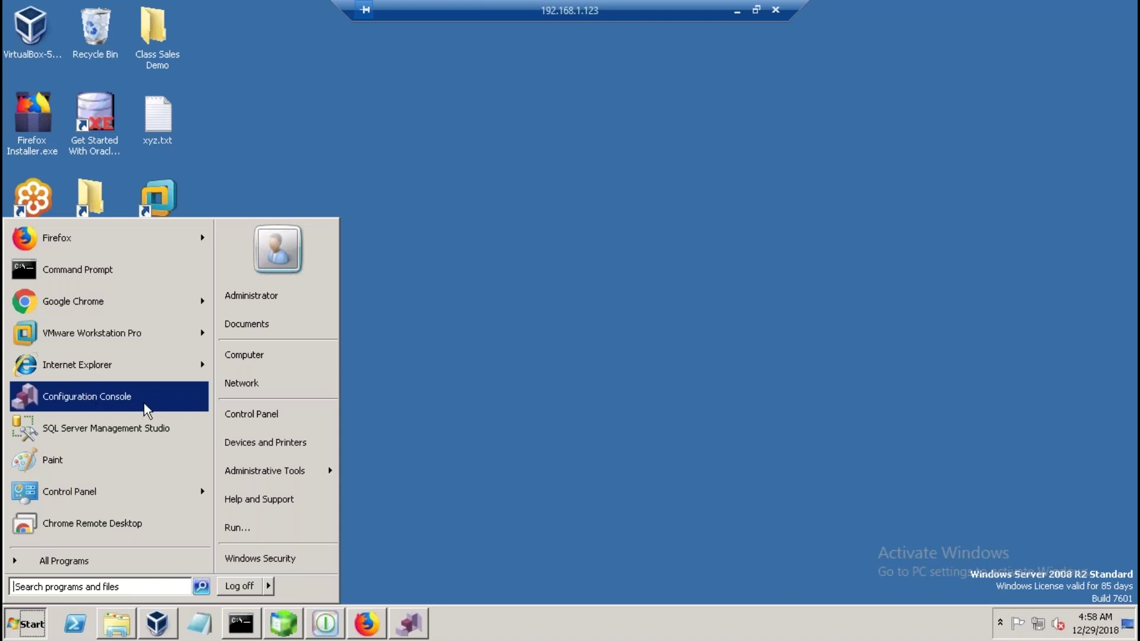
pyautogui.click(516, 537)
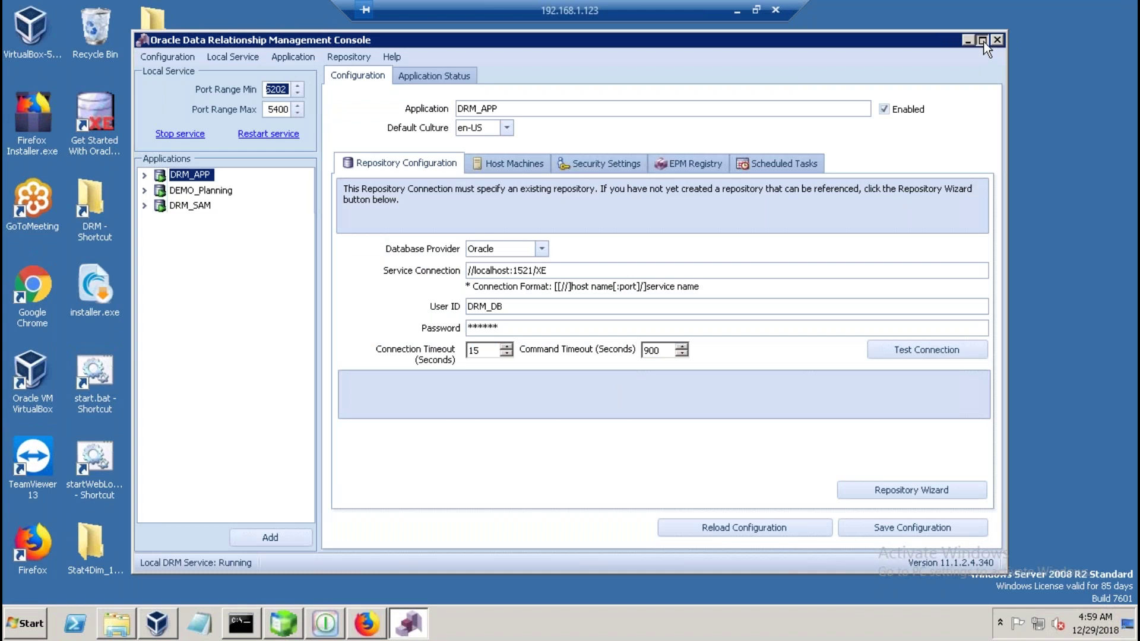
# - Maximize the console, add a new application, and rename SERVER123-1 to Sample_DRM
pyautogui.click(983, 41)
pyautogui.click(184, 569)
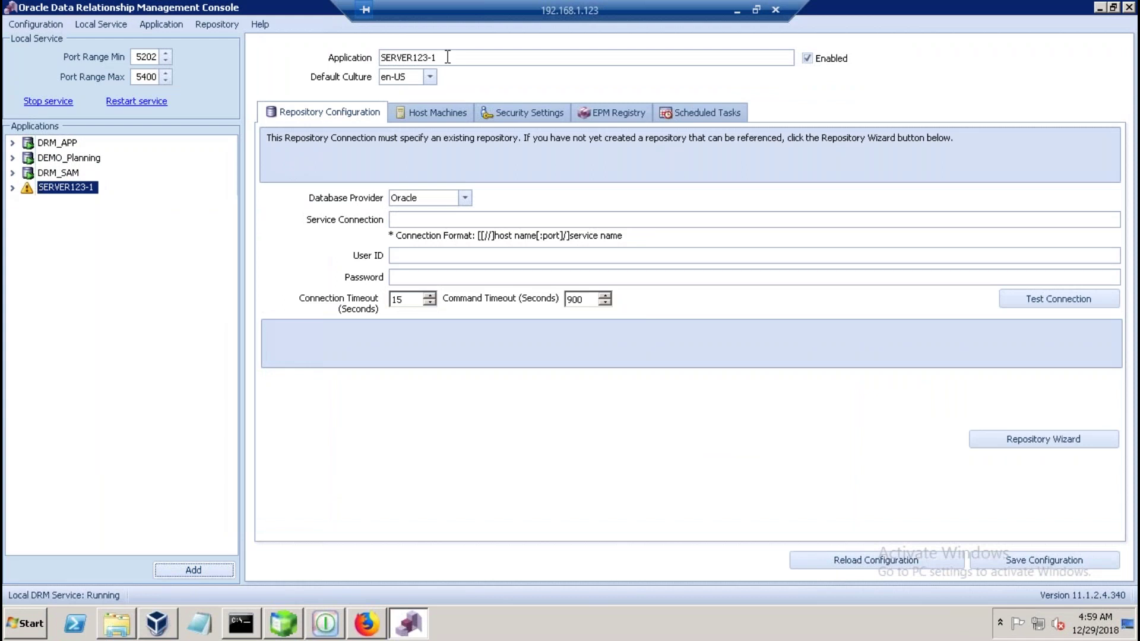
pyautogui.moveTo(448, 57); pyautogui.dragTo(340, 51)
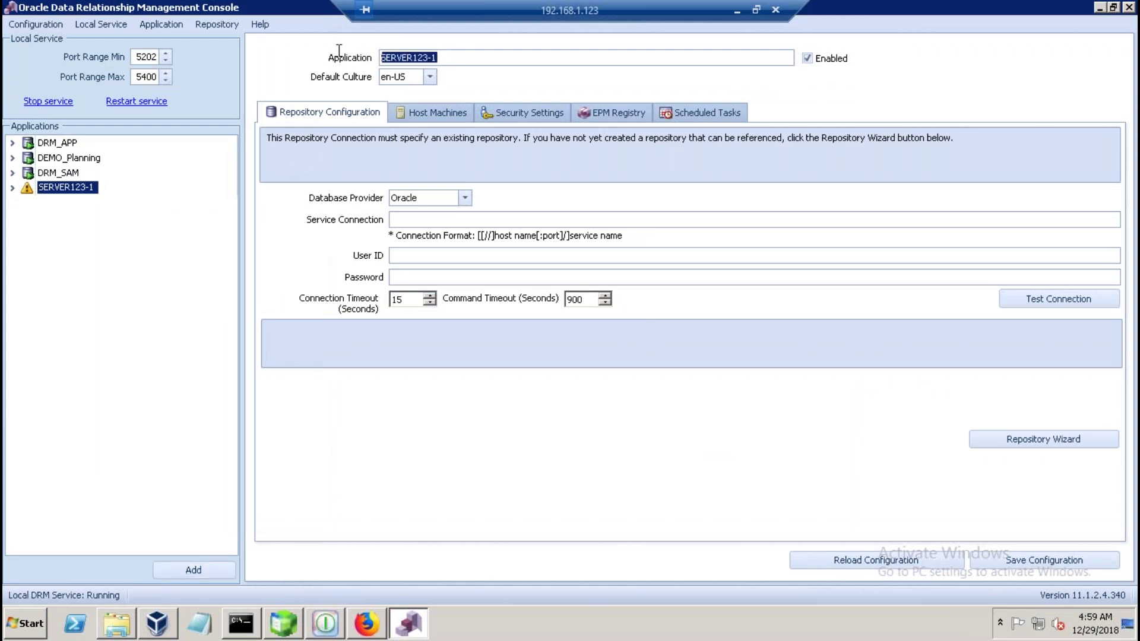
pyautogui.press('BackSpace')
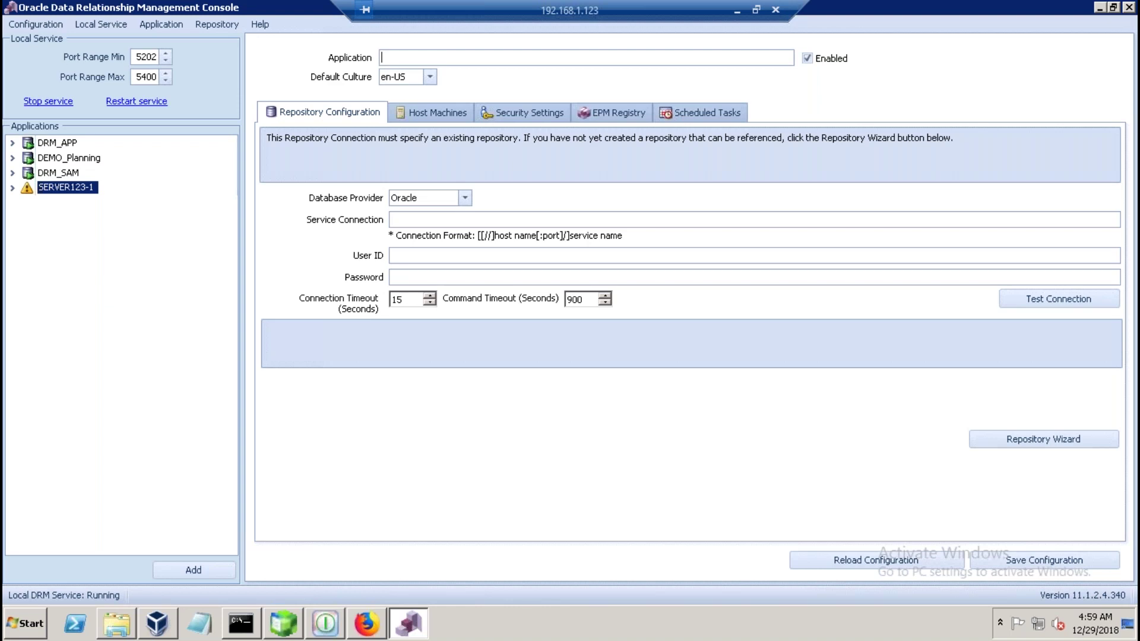
pyautogui.write('Sample_DRM')
# - Run the Repository Wizard with 'Create a new repository' and advance to Target Connection
pyautogui.click(1018, 439)
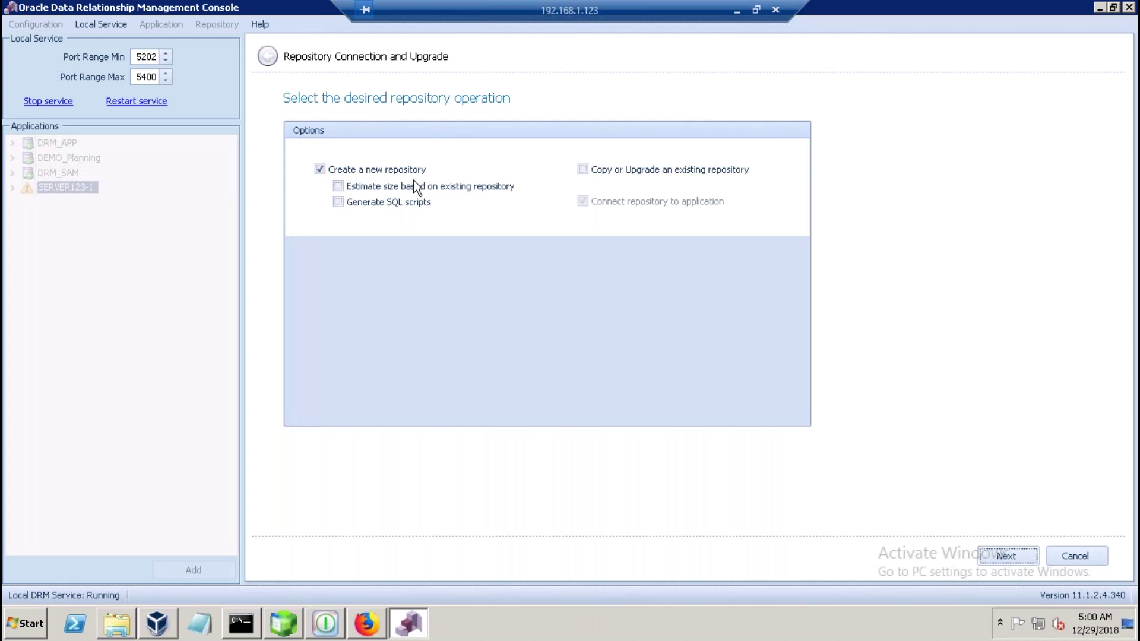
pyautogui.click(1008, 555)
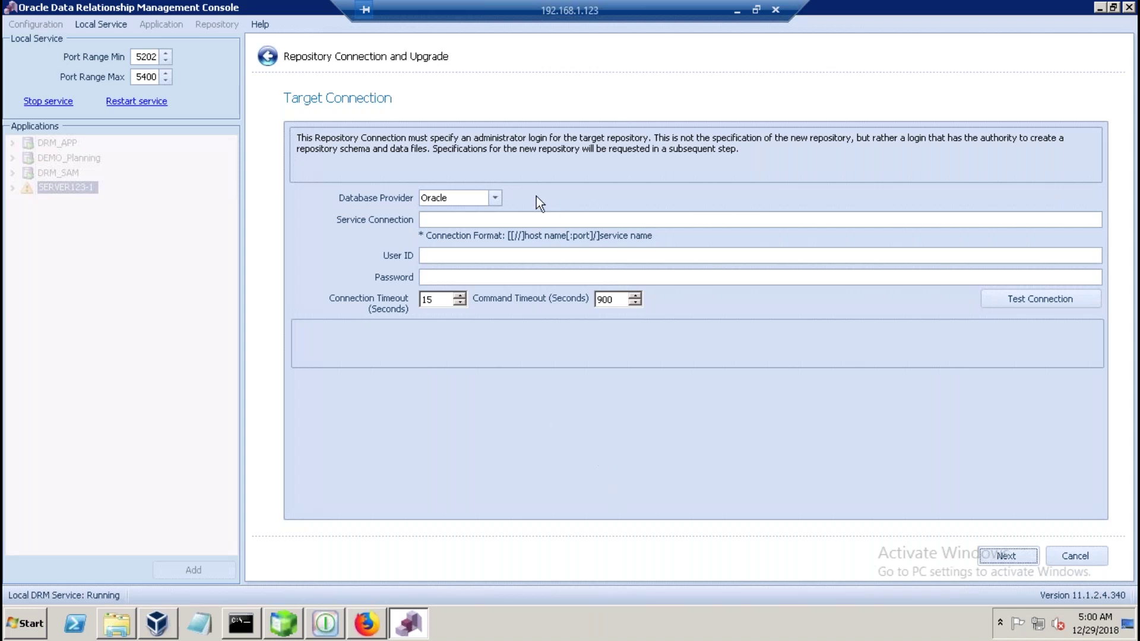
# - Choose SqlServer as the database provider and enter the sa user ID and its password
pyautogui.click(482, 202)
pyautogui.click(494, 200)
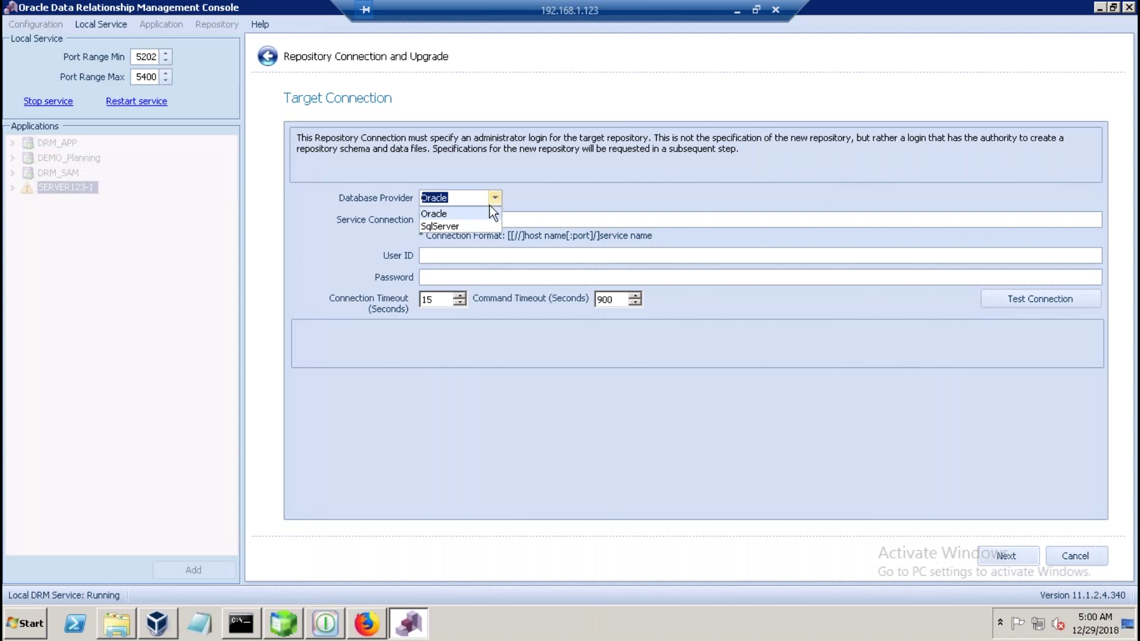
pyautogui.click(467, 226)
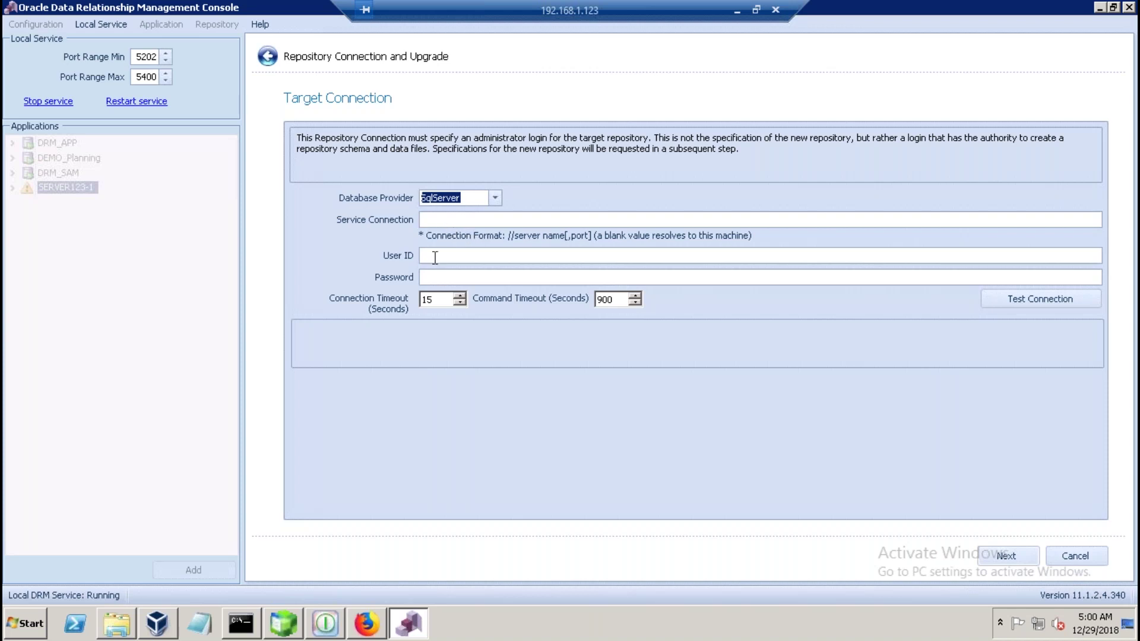
pyautogui.click(436, 255)
pyautogui.write('sa')
pyautogui.click(446, 278)
pyautogui.write('**')
# - Set the connection timeout to 60, test the connection successfully, and continue
pyautogui.click(440, 297)
pyautogui.press('BackSpace')
pyautogui.press('BackSpace')
pyautogui.write('60')
pyautogui.click(1008, 300)
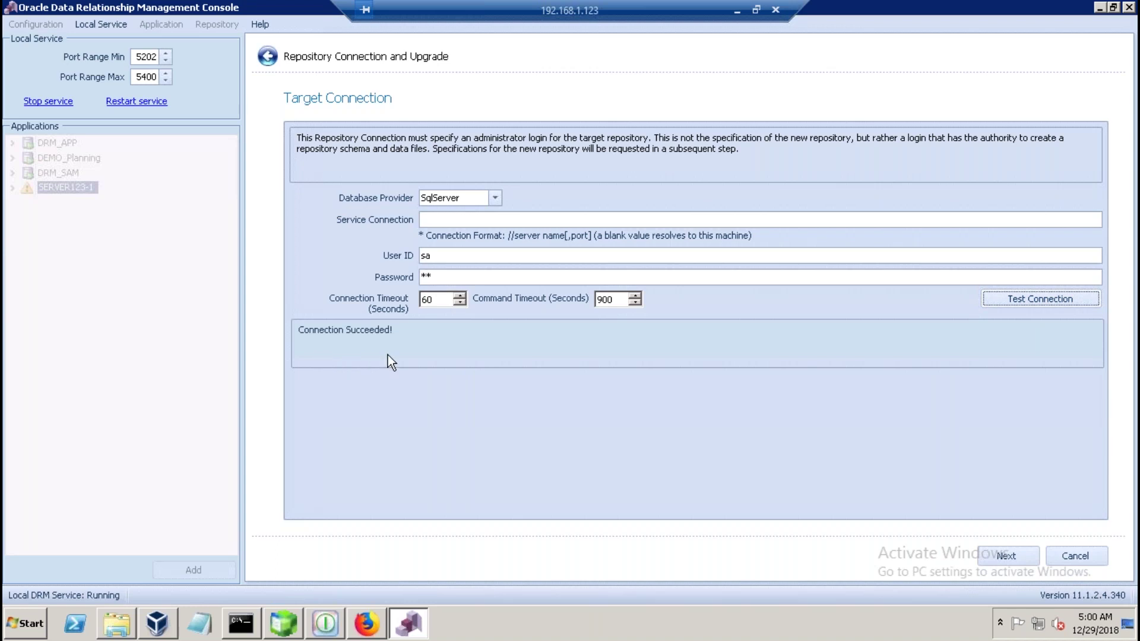
pyautogui.click(985, 555)
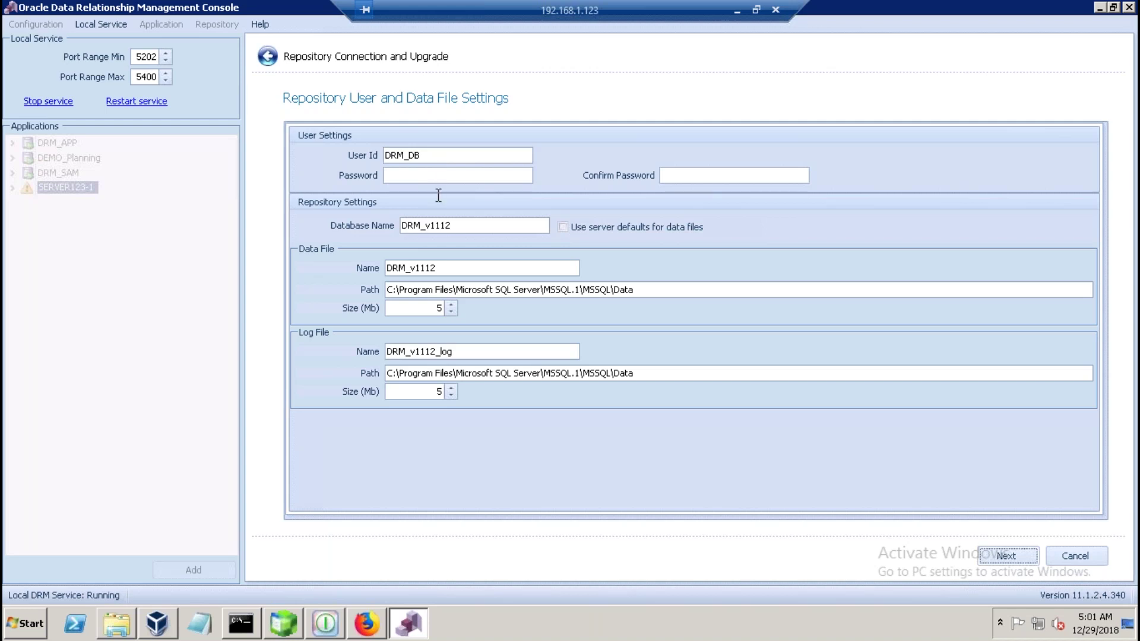
# - Enter the repository user password in capitals and retype it correctly in Confirm Password
pyautogui.click(408, 174)
pyautogui.press('capslock')
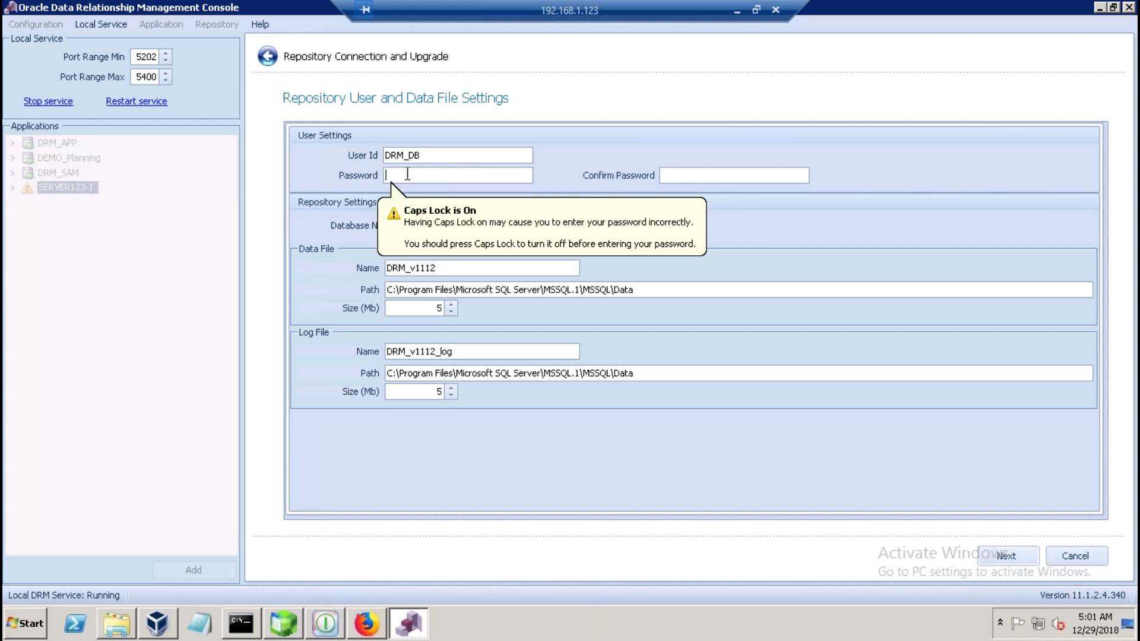
pyautogui.write('*')
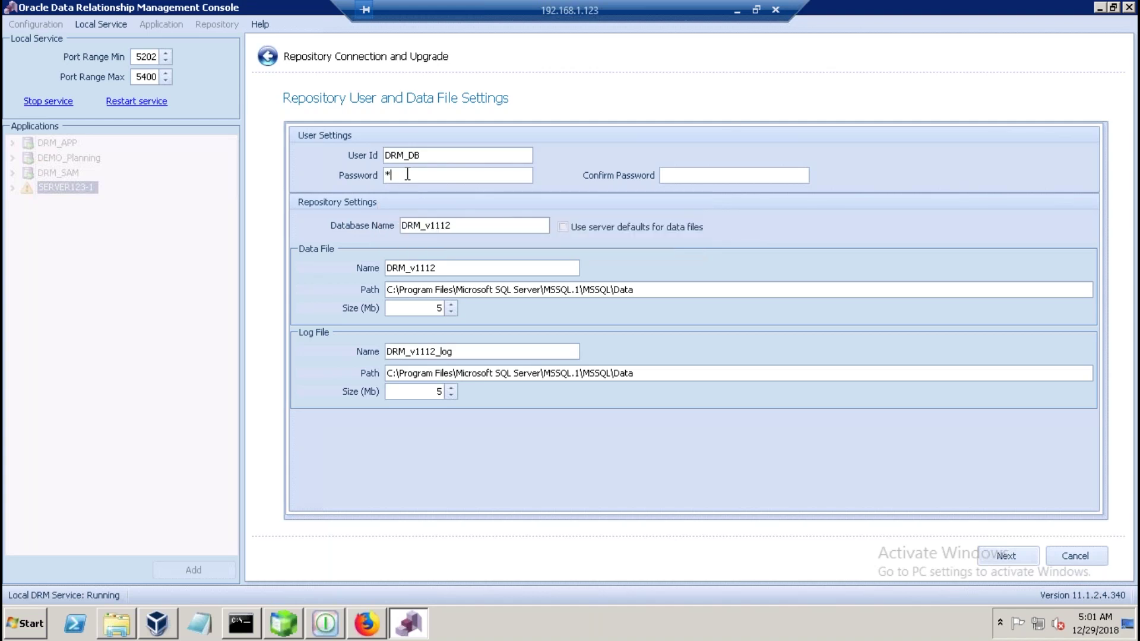
pyautogui.write('*****')
pyautogui.click(693, 178)
pyautogui.write('****')
pyautogui.press('BackSpace')
pyautogui.press('BackSpace')
pyautogui.press('BackSpace')
pyautogui.press('BackSpace')
pyautogui.write('******')
# - Rename the database to sAMPLE_DRMdb and the data file to sAMPLE_datafile
pyautogui.moveTo(482, 228); pyautogui.dragTo(388, 231)
pyautogui.write('s')
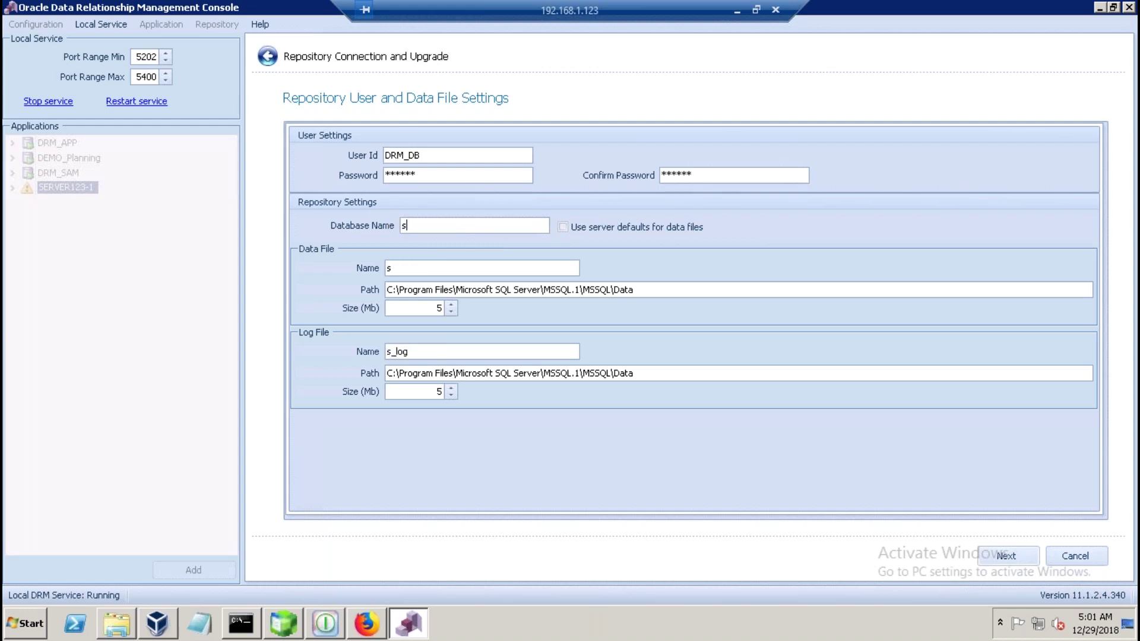
pyautogui.write('AMPLE')
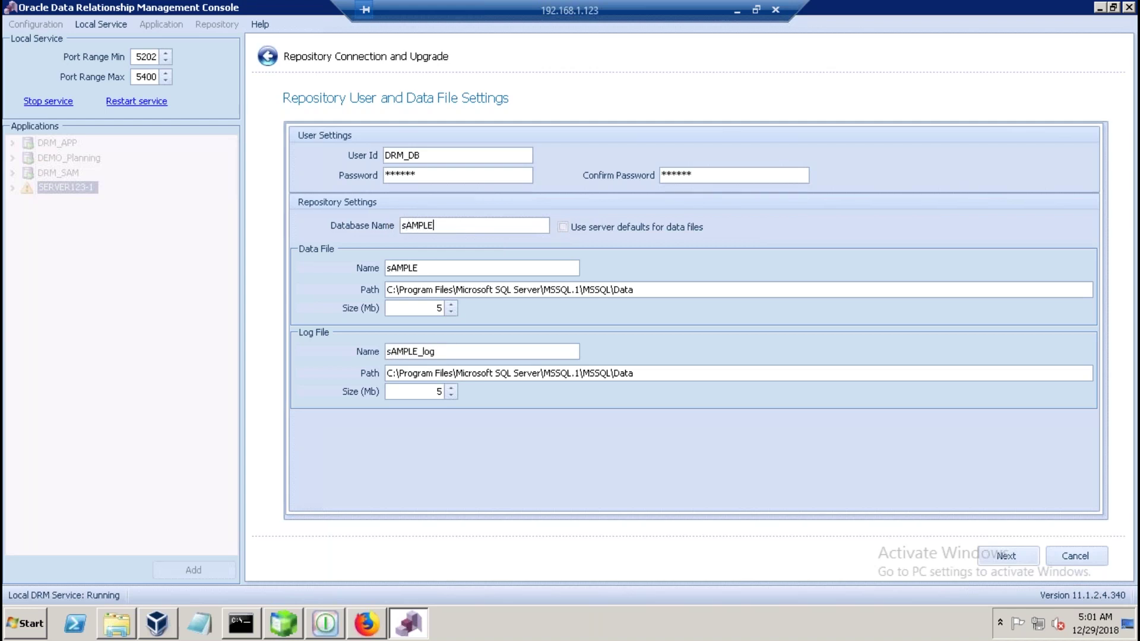
pyautogui.write('_DRMdb')
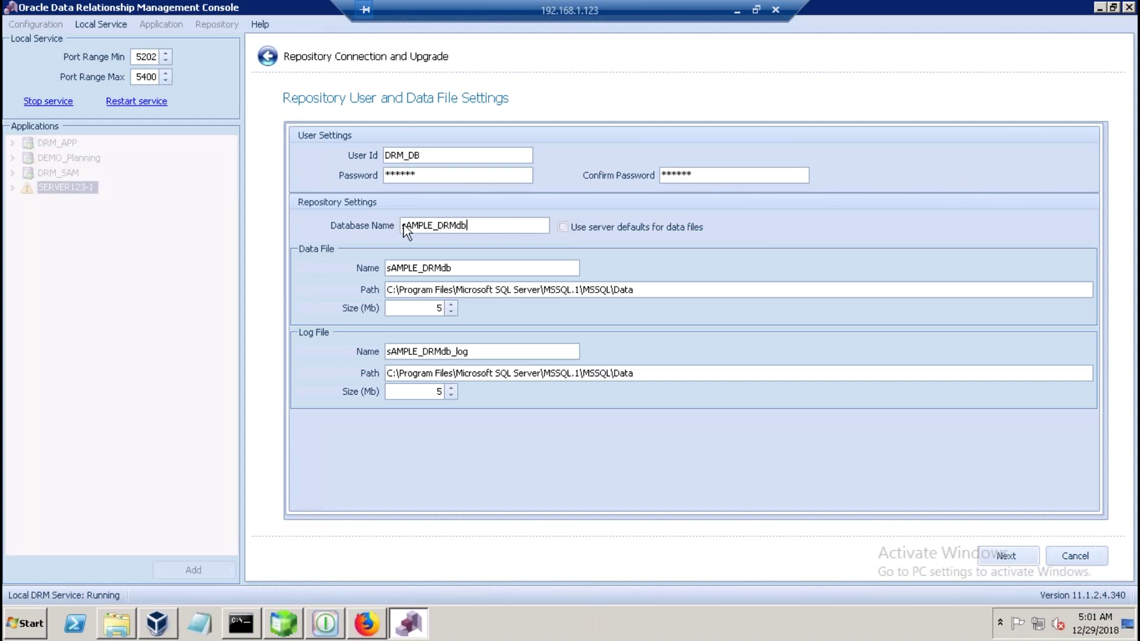
pyautogui.click(459, 267)
pyautogui.press('BackSpace')
pyautogui.press('BackSpace')
# - Name the log file sAMPLE_logfile
pyautogui.press('BackSpace')
pyautogui.press('BackSpace')
pyautogui.press('BackSpace')
pyautogui.write('datafile')
pyautogui.press('BackSpace')
pyautogui.press('BackSpace')
pyautogui.press('BackSpace')
pyautogui.press('BackSpace')
pyautogui.press('BackSpace')
pyautogui.press('BackSpace')
pyautogui.press('BackSpace')
pyautogui.press('BackSpace')
pyautogui.press('BackSpace')
pyautogui.write('logfile')
pyautogui.click(640, 290)
# - Set both the data and log file paths to the copied SQLEXPRESS DATA folder path
pyautogui.moveTo(641, 290); pyautogui.dragTo(374, 304)
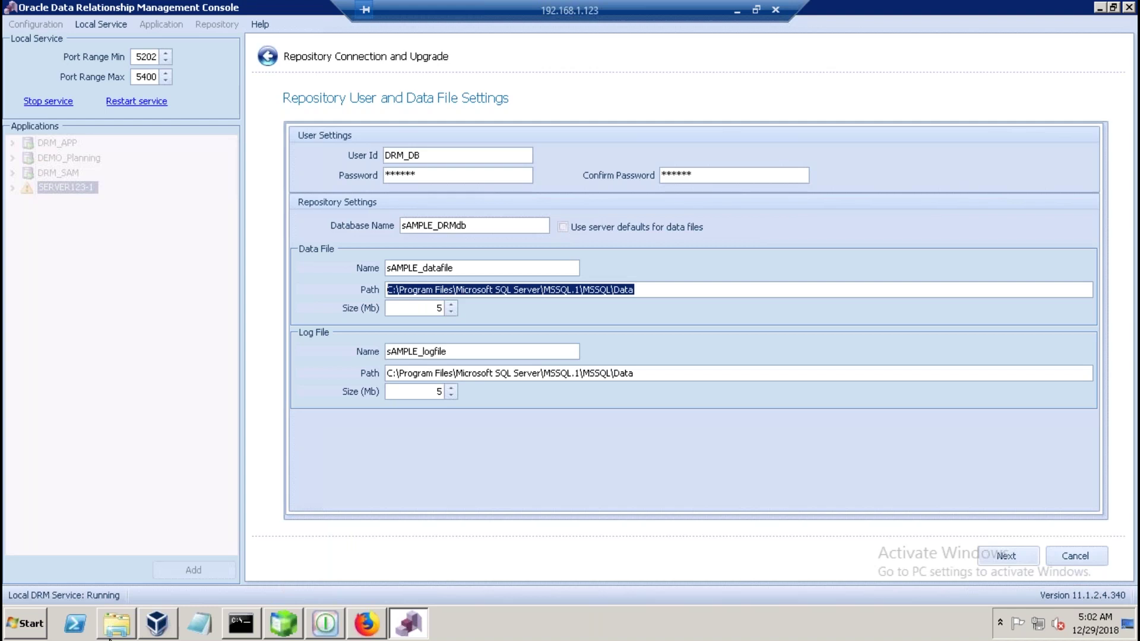
pyautogui.click(110, 634)
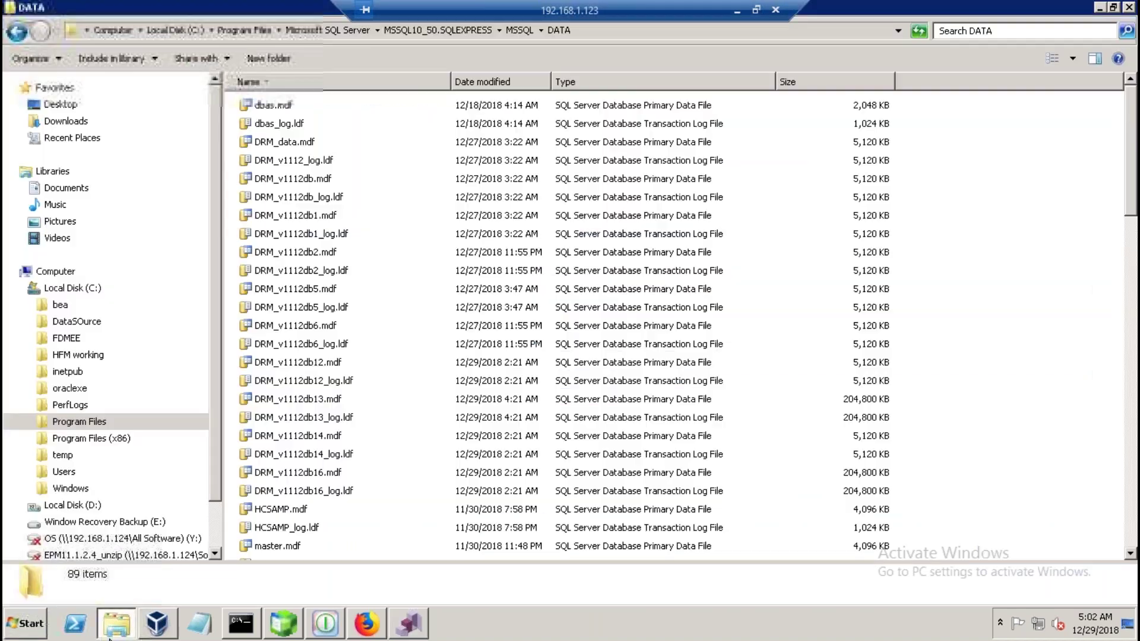
pyautogui.click(594, 32)
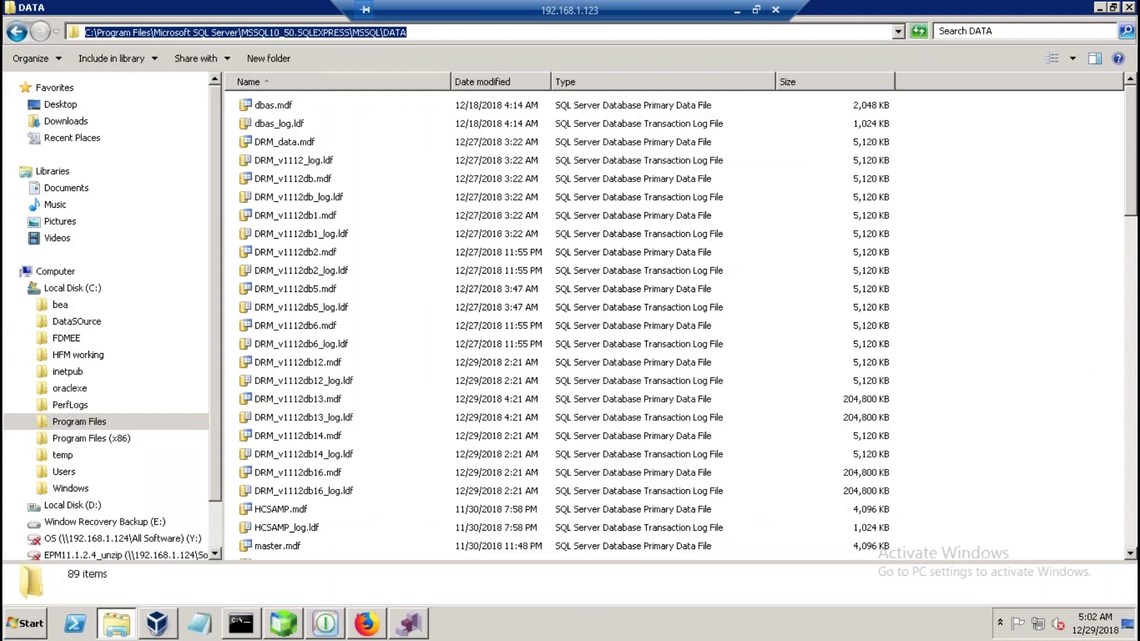
pyautogui.click(419, 630)
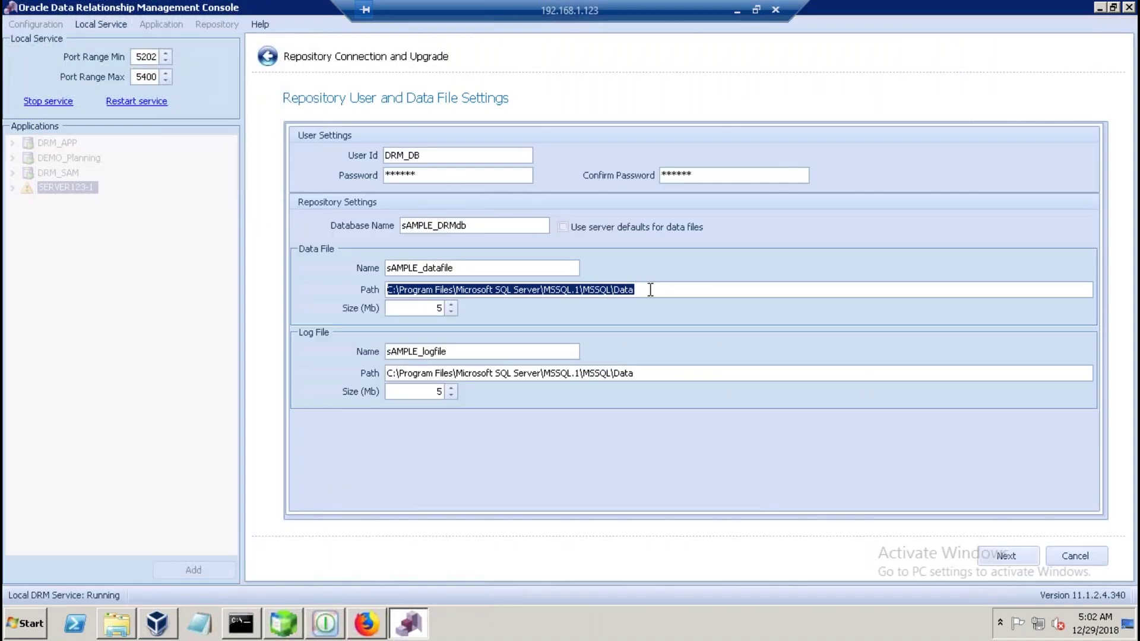
pyautogui.write('C:\\Program Files\\Microsoft SQL Server\\MSSQL10_50.SQLEXPRESS\\MSSQL\\DATA')
pyautogui.moveTo(654, 373); pyautogui.dragTo(387, 380)
pyautogui.write('C:\\Program Files\\Microsoft SQL Server\\MSSQL10_50.SQLEXPRESS\\MSSQL\\DATA')
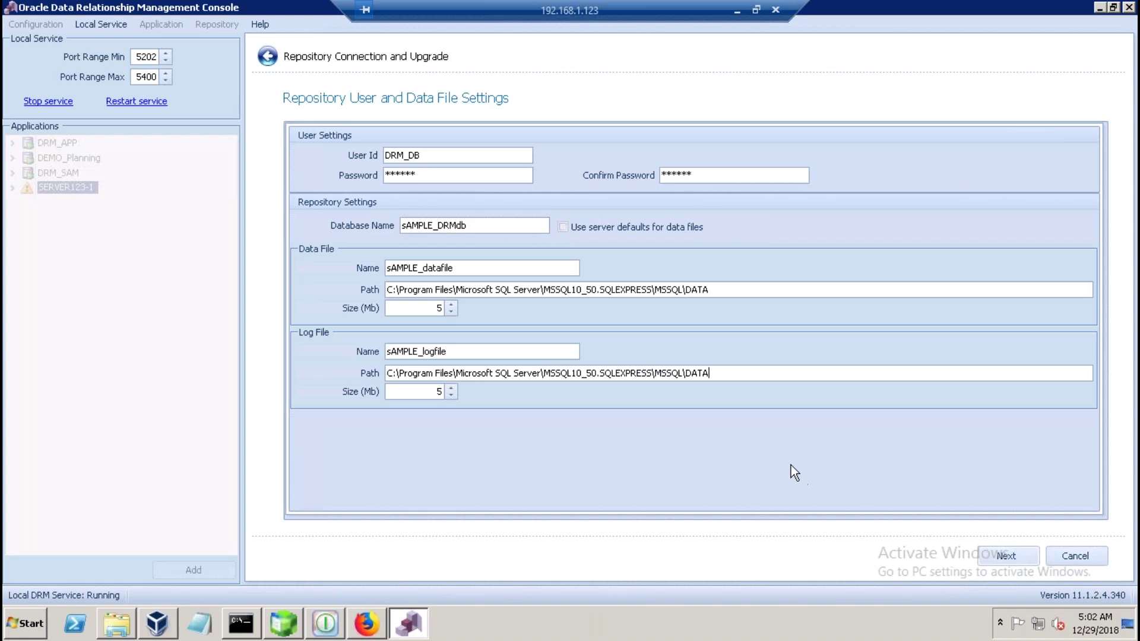
# - Set the data file and log file sizes to 200 Mb each
pyautogui.click(438, 310)
pyautogui.doubleClick(438, 309)
pyautogui.write('200')
pyautogui.click(438, 393)
pyautogui.write('00')
# - Advance to Application Administrator Creation and enter and confirm the ADMIN user's password
pyautogui.click(980, 556)
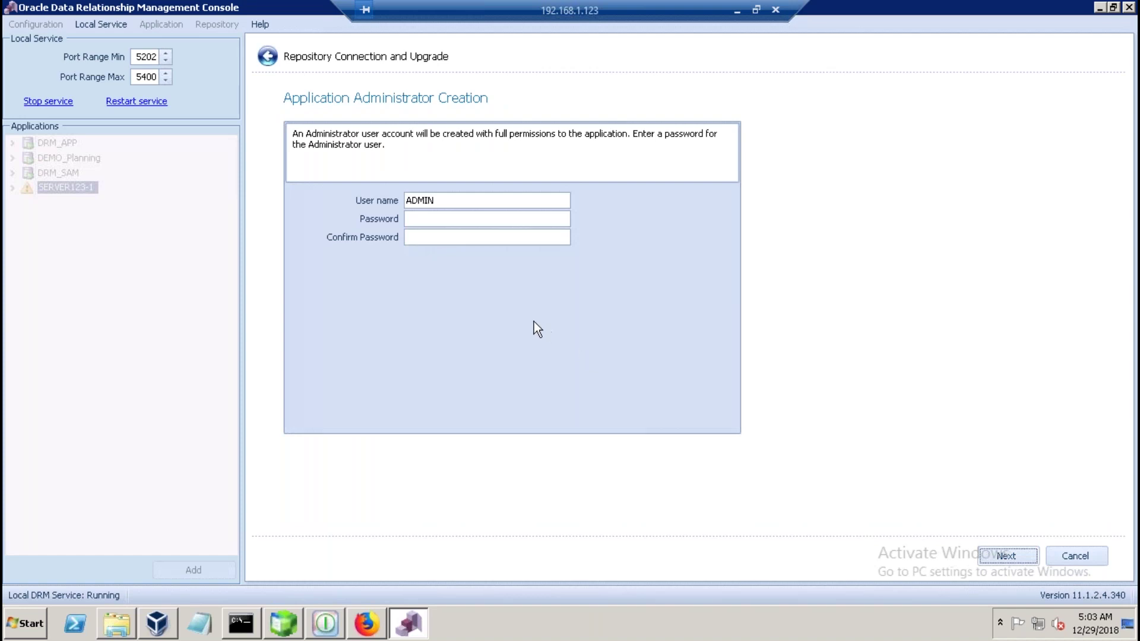
pyautogui.click(427, 222)
pyautogui.write('********')
pyautogui.click(426, 239)
pyautogui.write('*********')
# - Review the confirmation summary and create the sAMPLE_DRMdb repository
pyautogui.click(1000, 562)
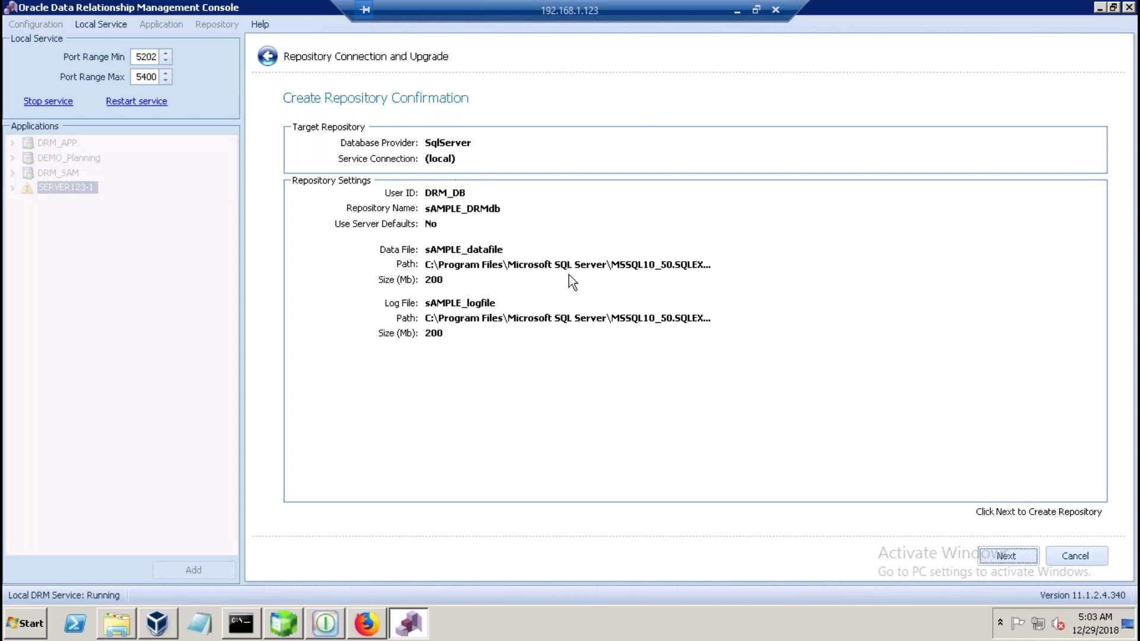
pyautogui.click(987, 556)
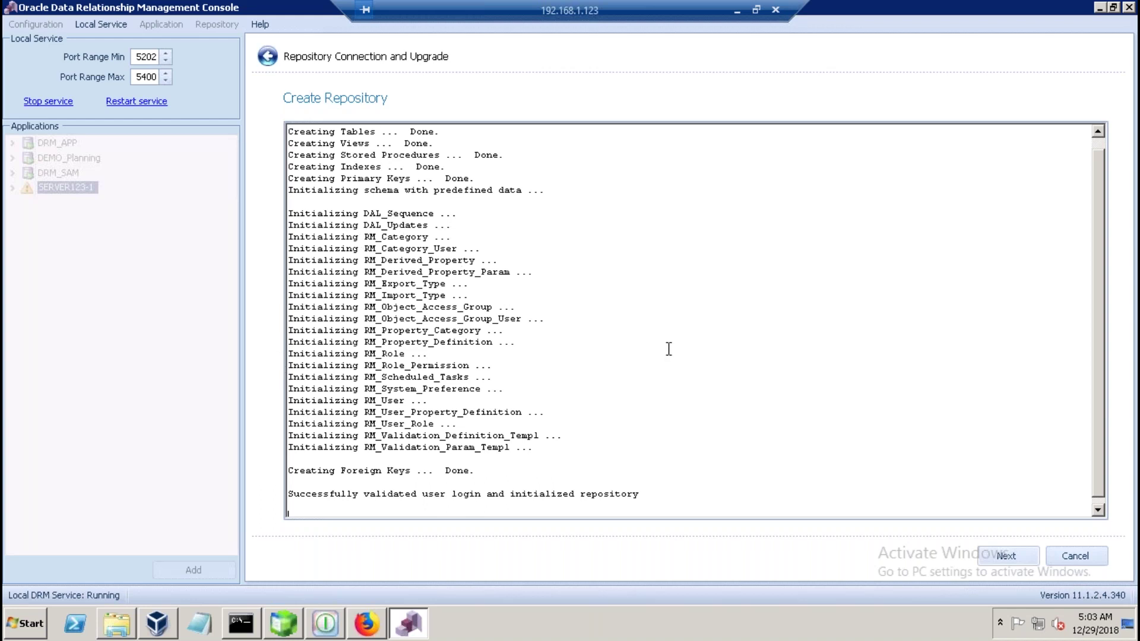
# - Apply the new sAMPLE_DRMdb SQL Server repository and save the Sample_DRM application configuration
pyautogui.click(986, 557)
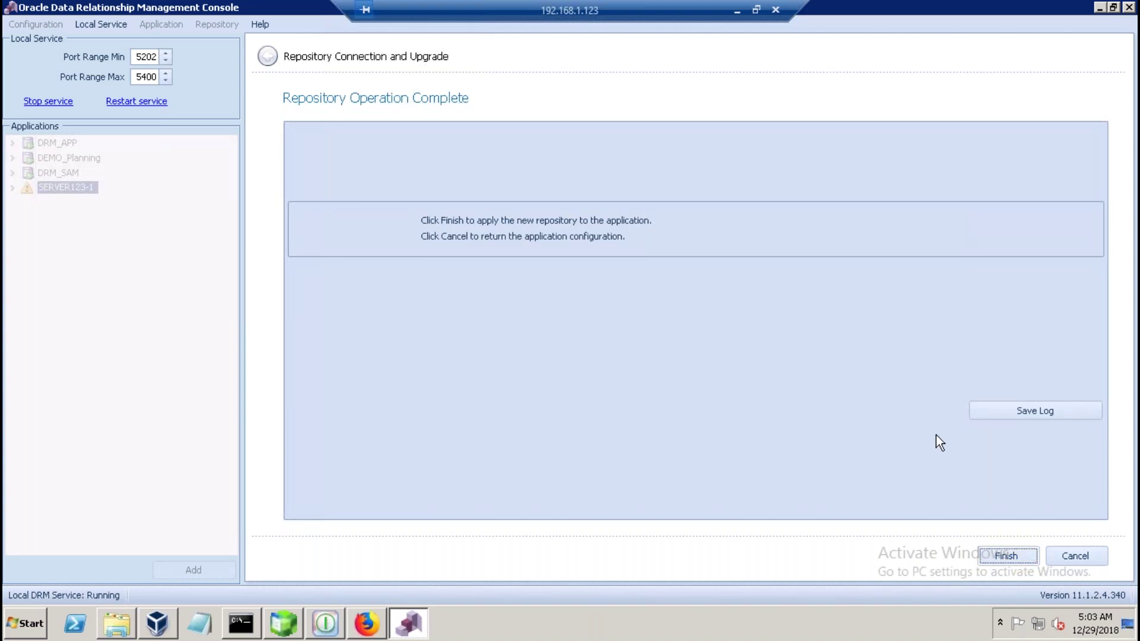
pyautogui.click(985, 559)
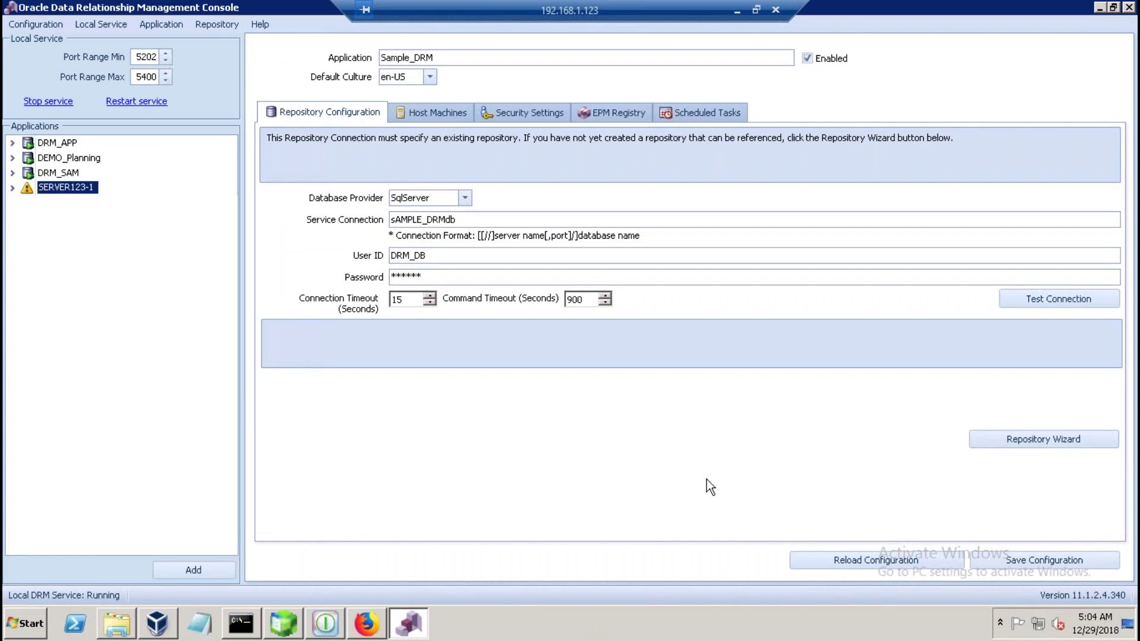
pyautogui.click(1022, 557)
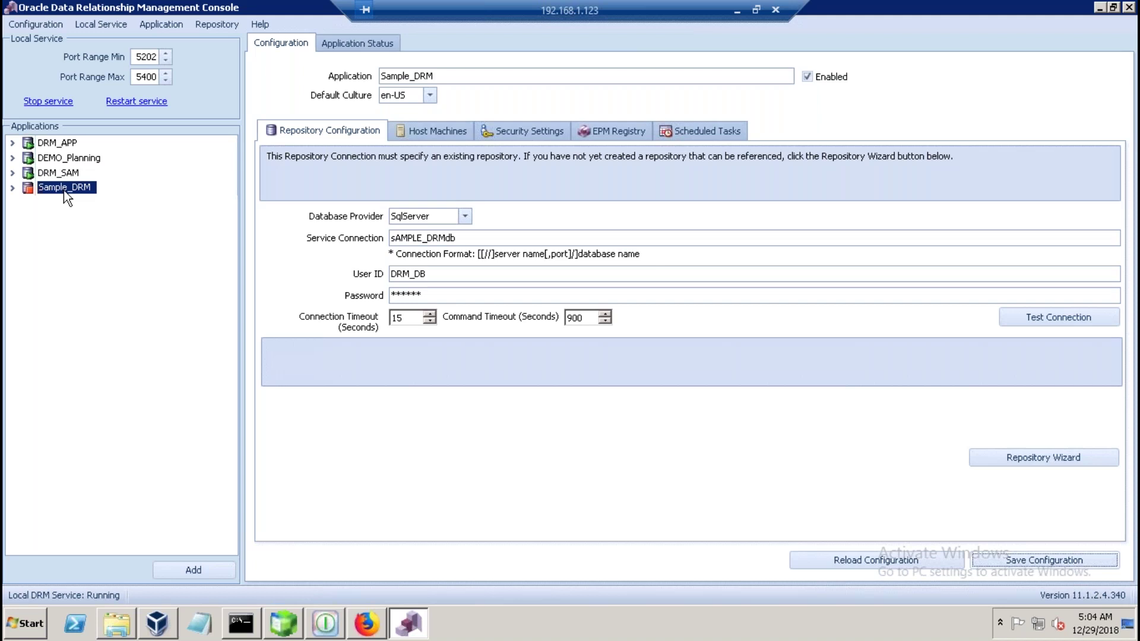
# - Start the Sample_DRM application from its context menu in the Applications tree
pyautogui.rightClick(64, 196)
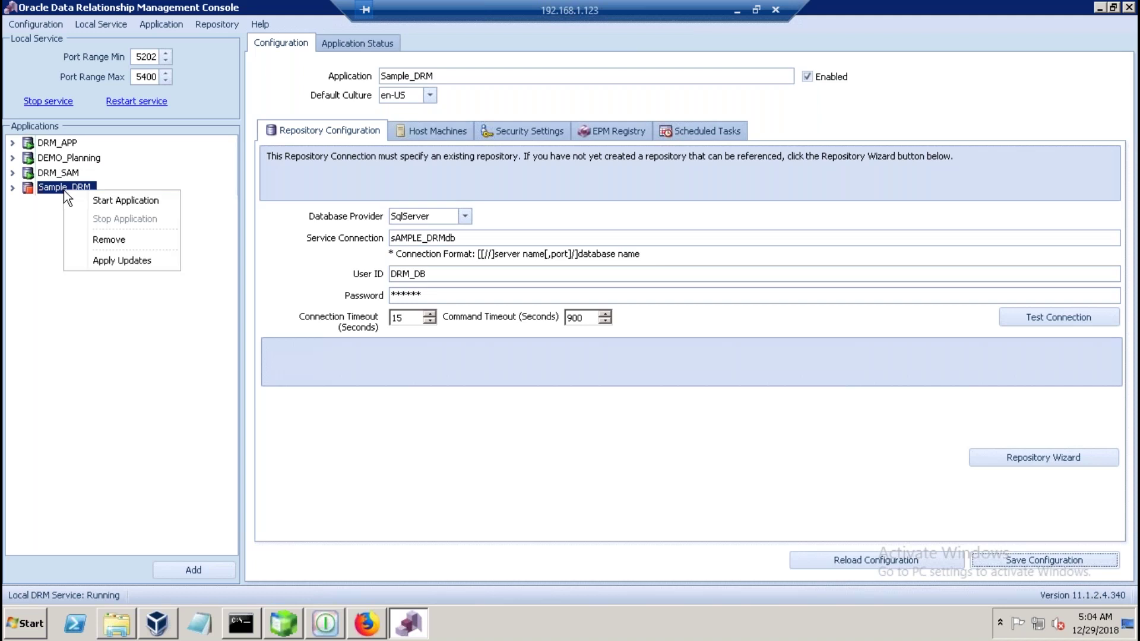
pyautogui.click(98, 201)
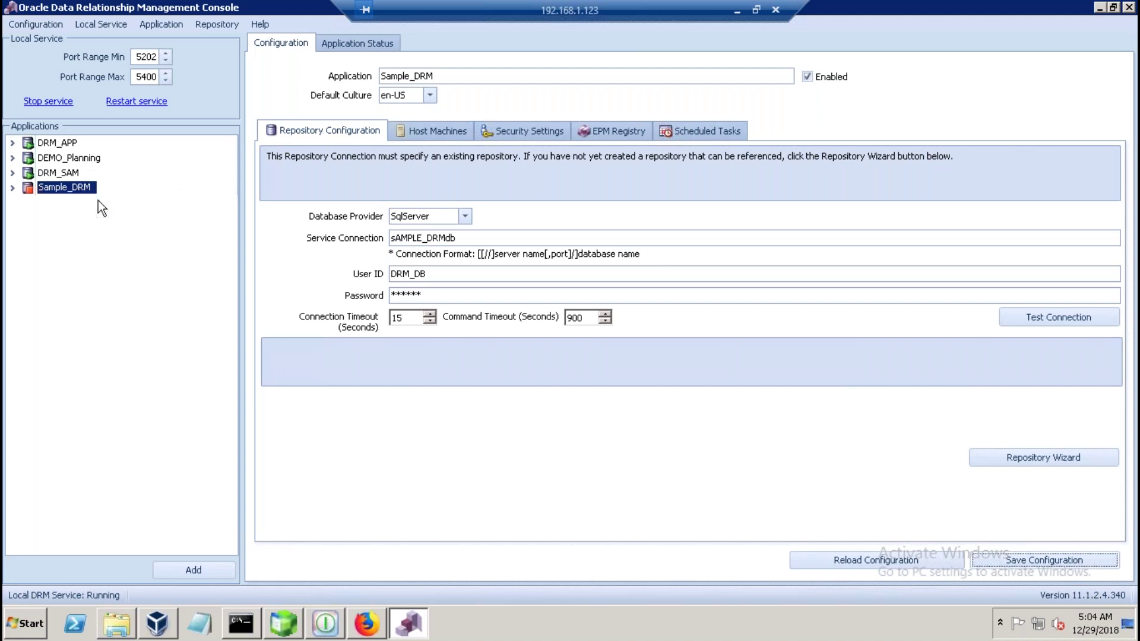
pyautogui.rightClick(52, 191)
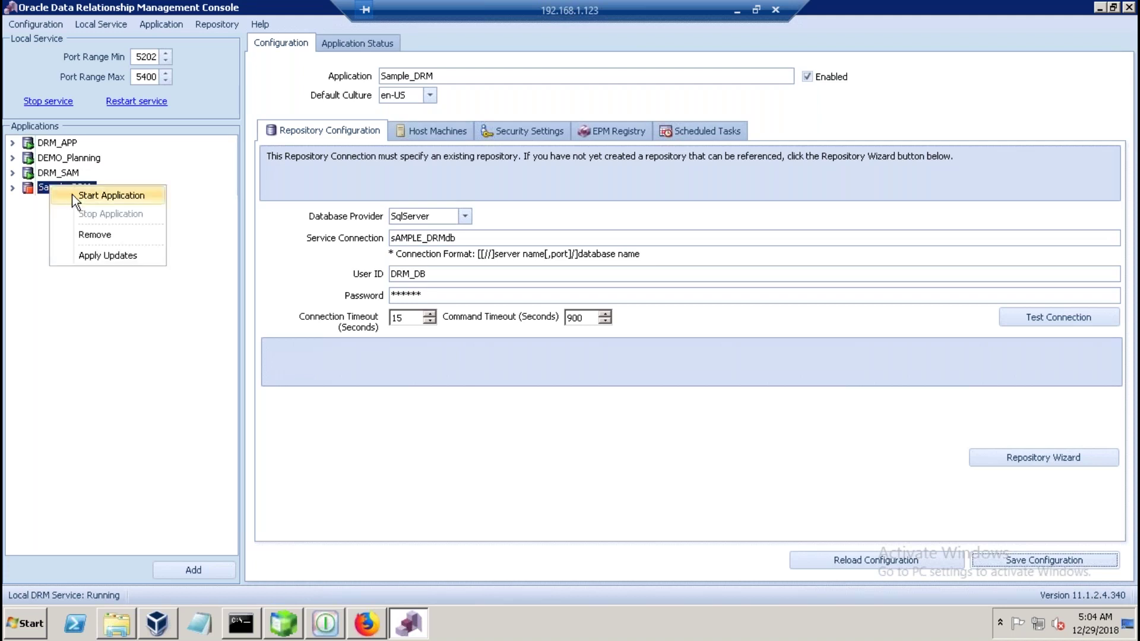
pyautogui.click(68, 361)
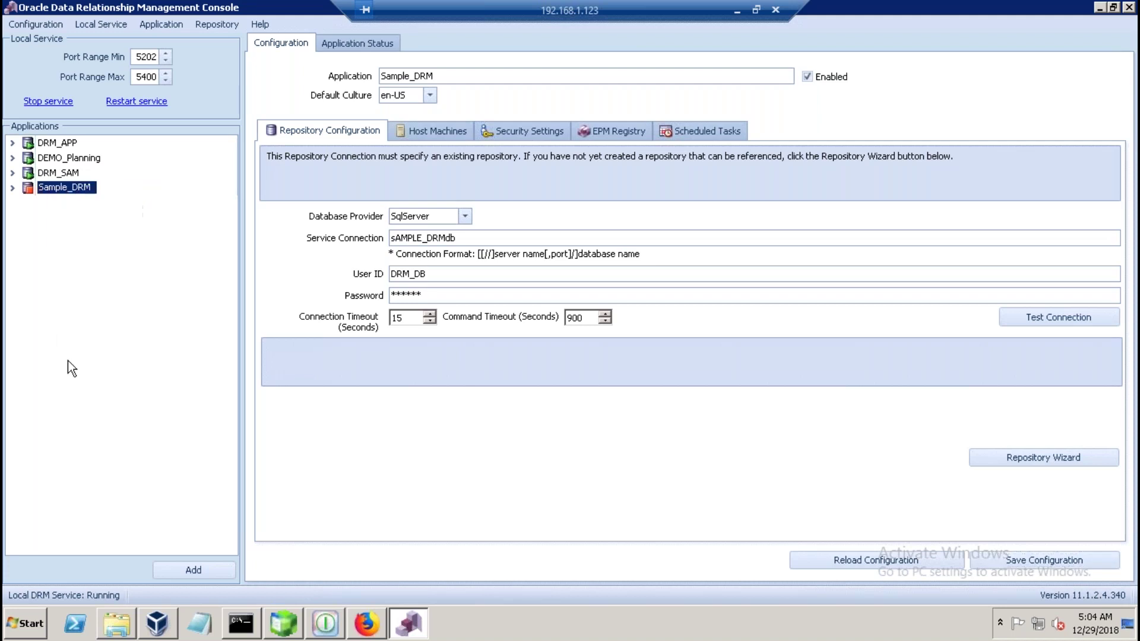
pyautogui.rightClick(51, 191)
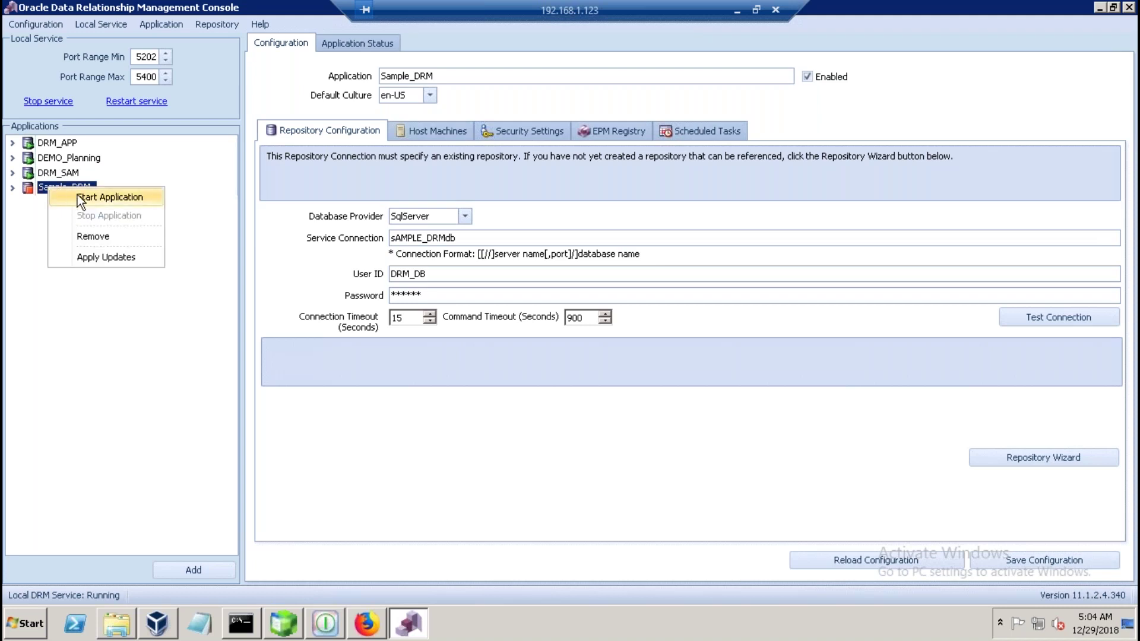
pyautogui.click(77, 195)
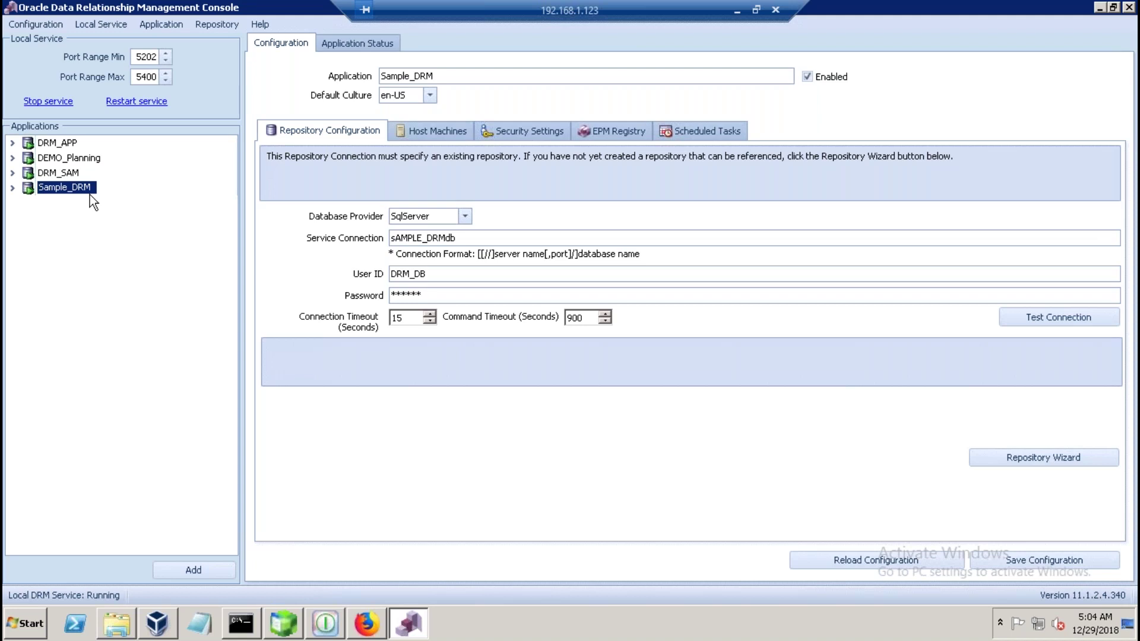
# - Leave the remote session and reload the DRM web client logon page in Firefox
pyautogui.click(737, 12)
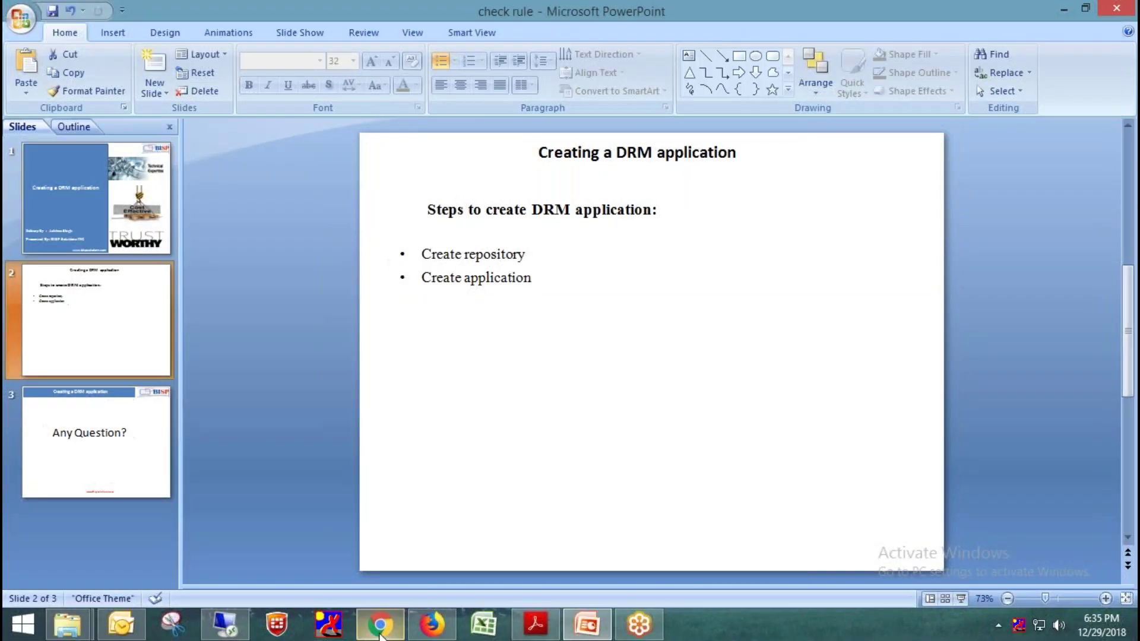
pyautogui.click(427, 628)
pyautogui.click(71, 45)
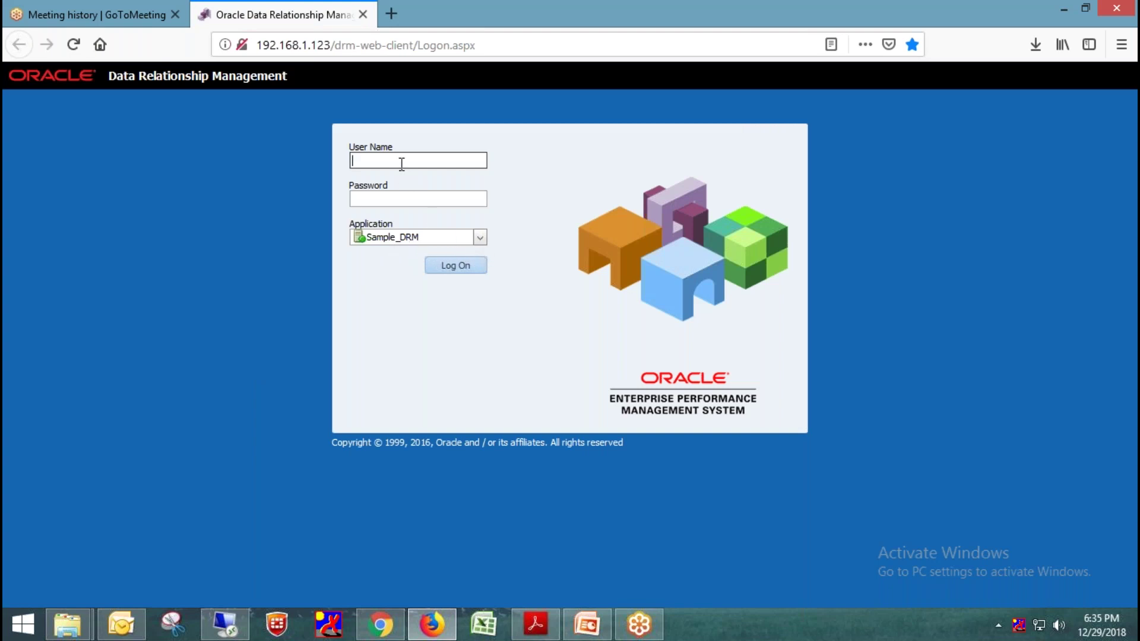
# - Log on to Sample_DRM with user name ADMIN and the account password
pyautogui.write('ADMIN')
pyautogui.click(380, 199)
pyautogui.write('a')
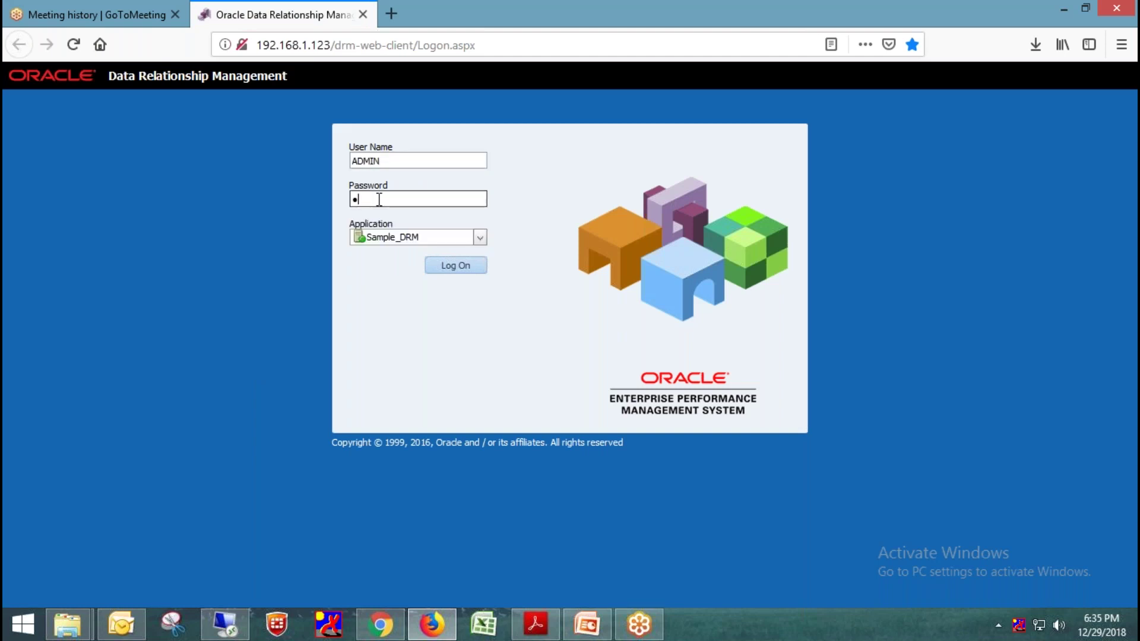
pyautogui.write('dmin123')
pyautogui.click(457, 266)
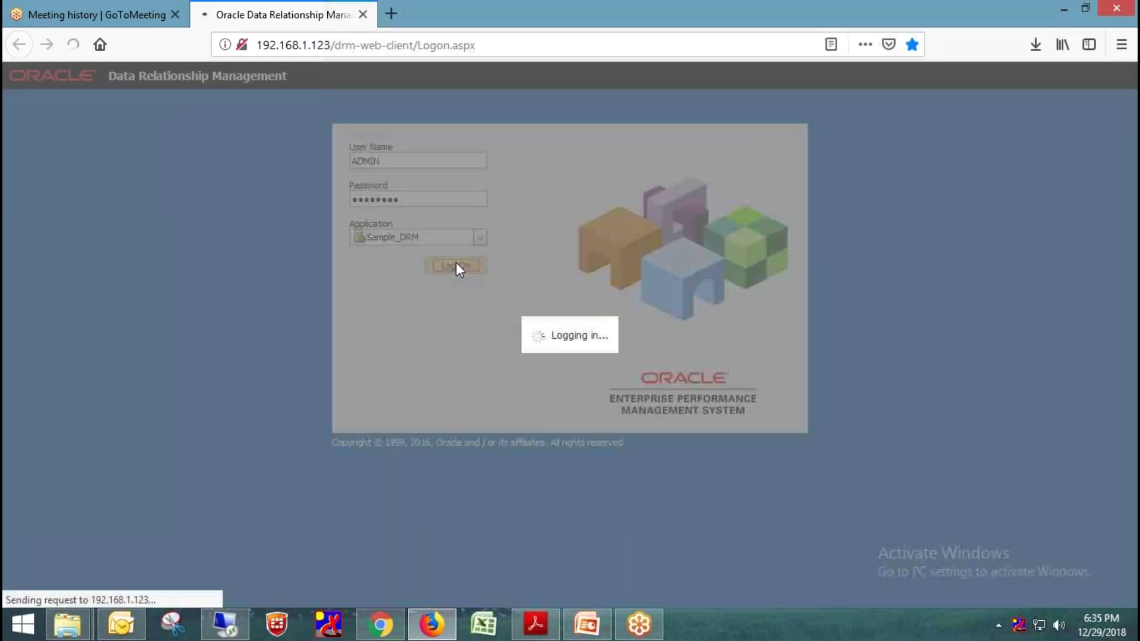